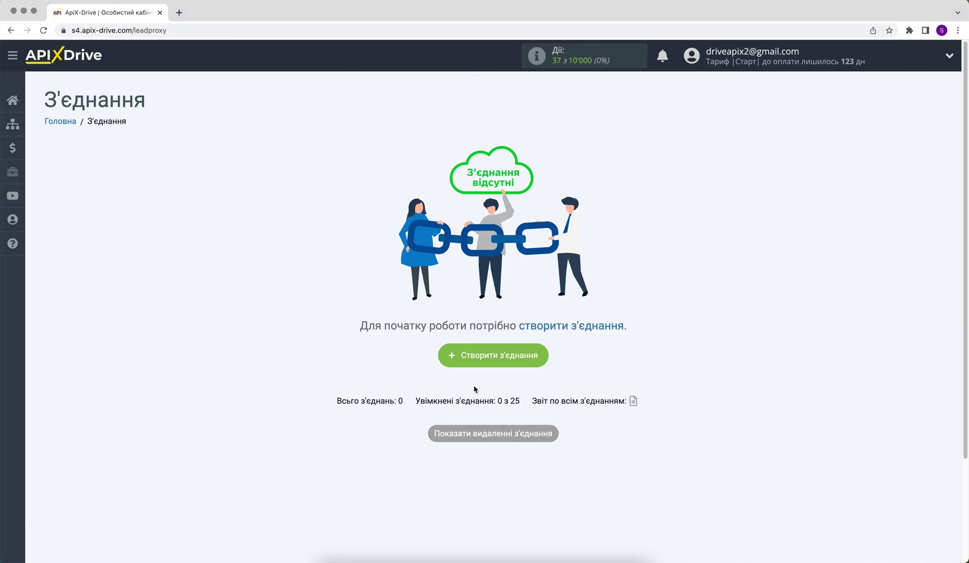
Step: Create a new connection and choose Monobank as the data source system
left_click(459, 357)
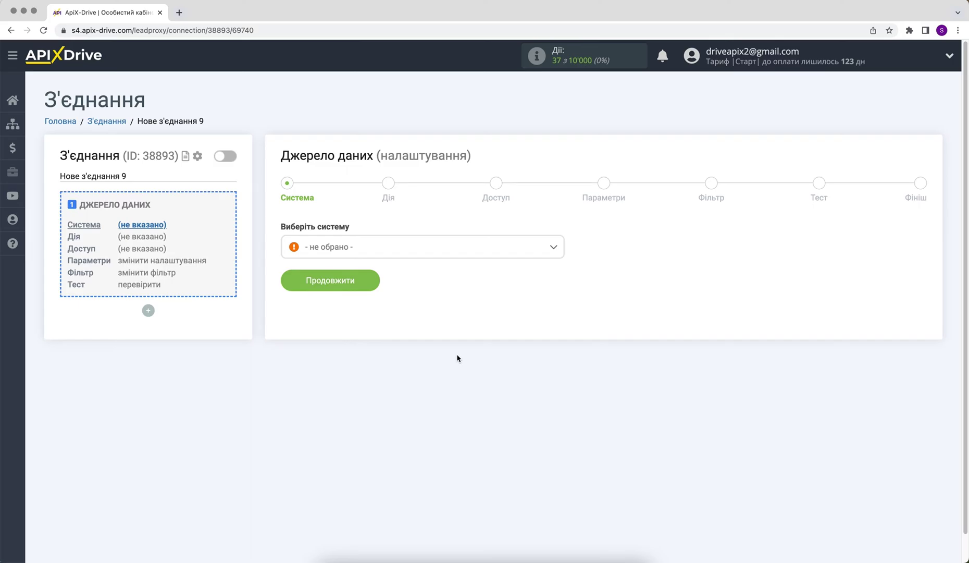
left_click(458, 248)
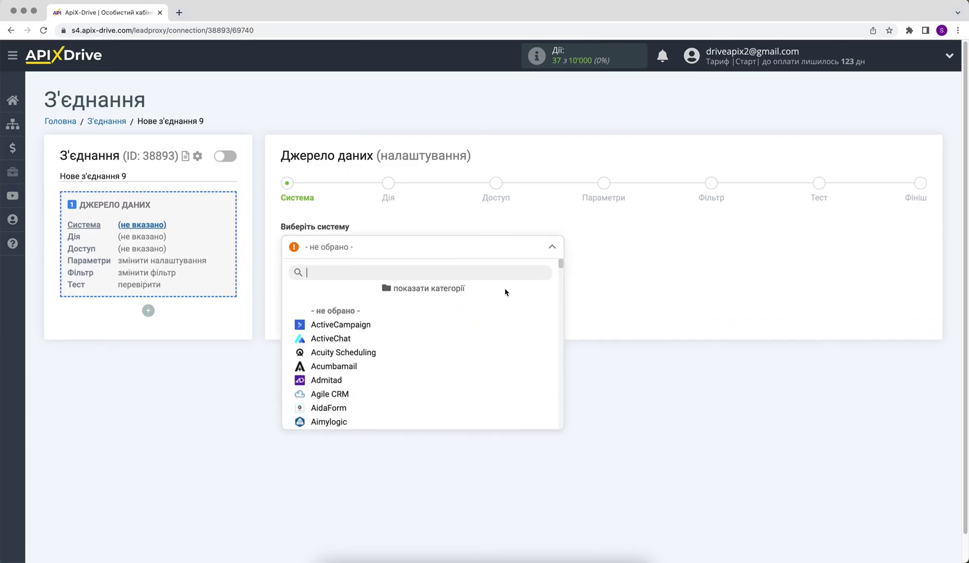
left_click_drag(561, 267, 563, 357)
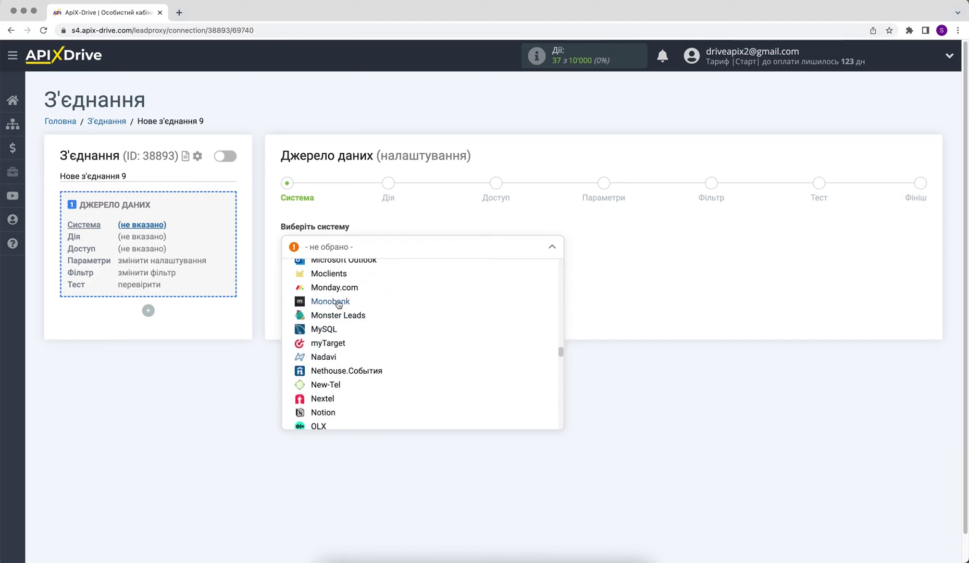
left_click(336, 305)
left_click(289, 284)
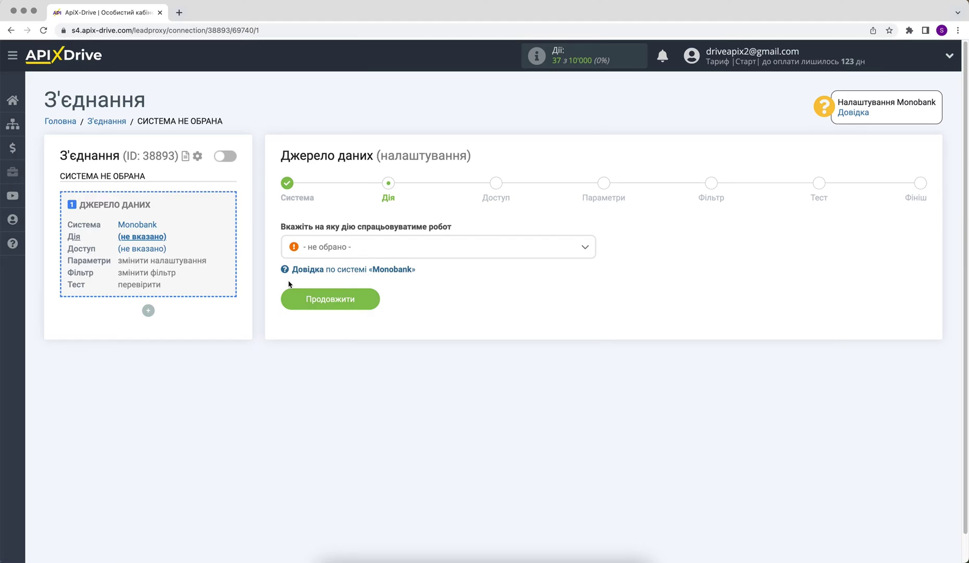
Step: Set the data source action to "Завантажити ТРАНЗАКЦІЇ (нові)" and continue to the access stage
left_click(309, 253)
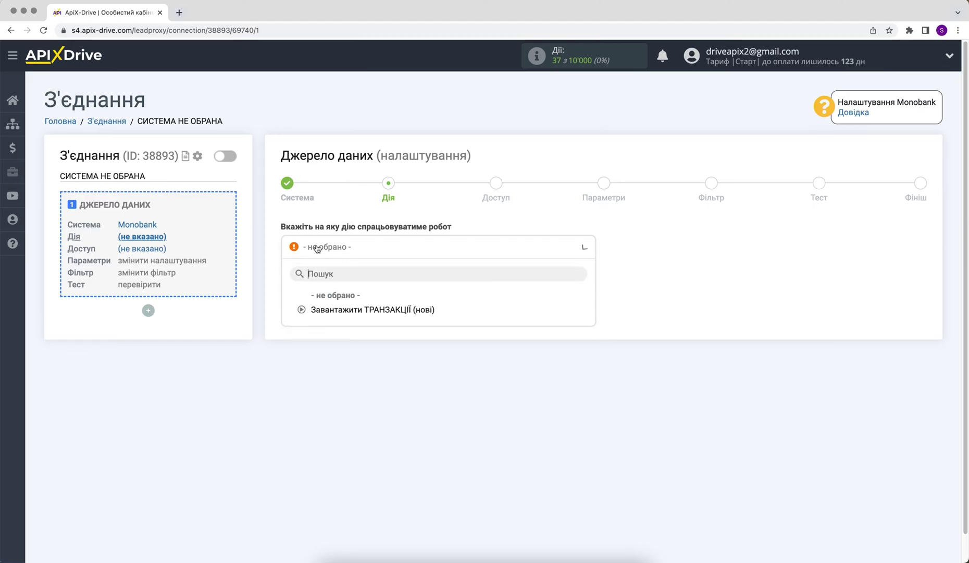
left_click(325, 308)
left_click(301, 304)
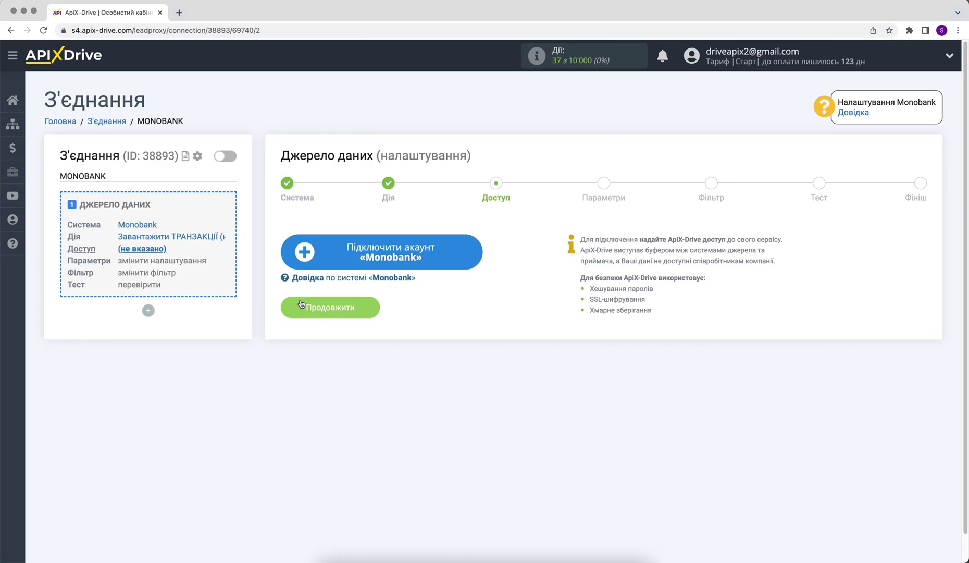
Step: Connect a Monobank account under its suggested name and use it as the login for the data source
left_click(306, 259)
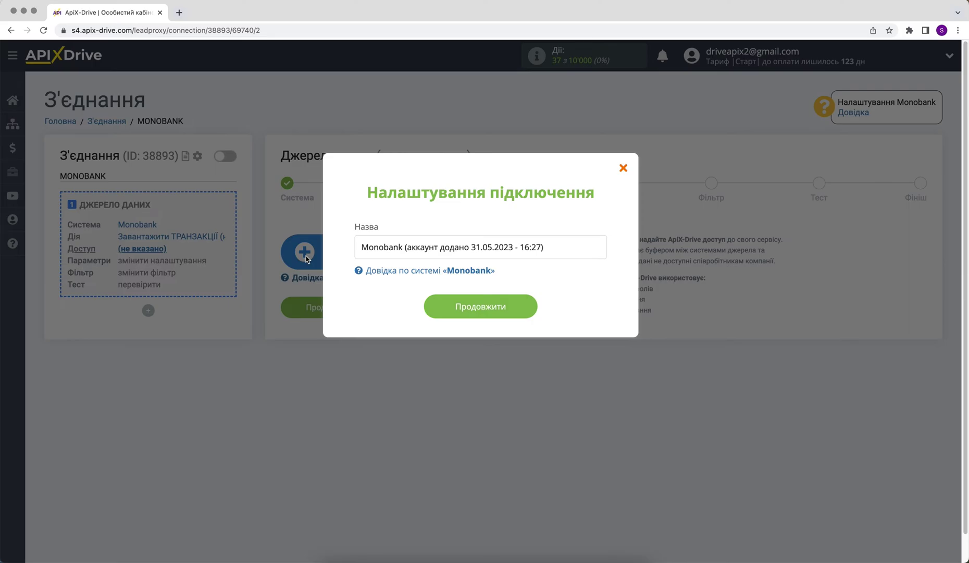
left_click(432, 306)
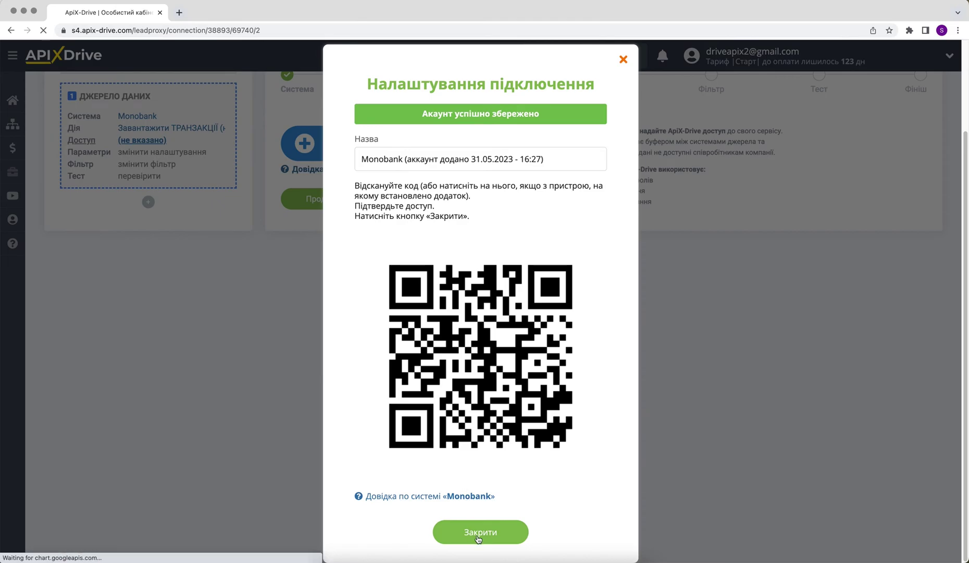
left_click(480, 532)
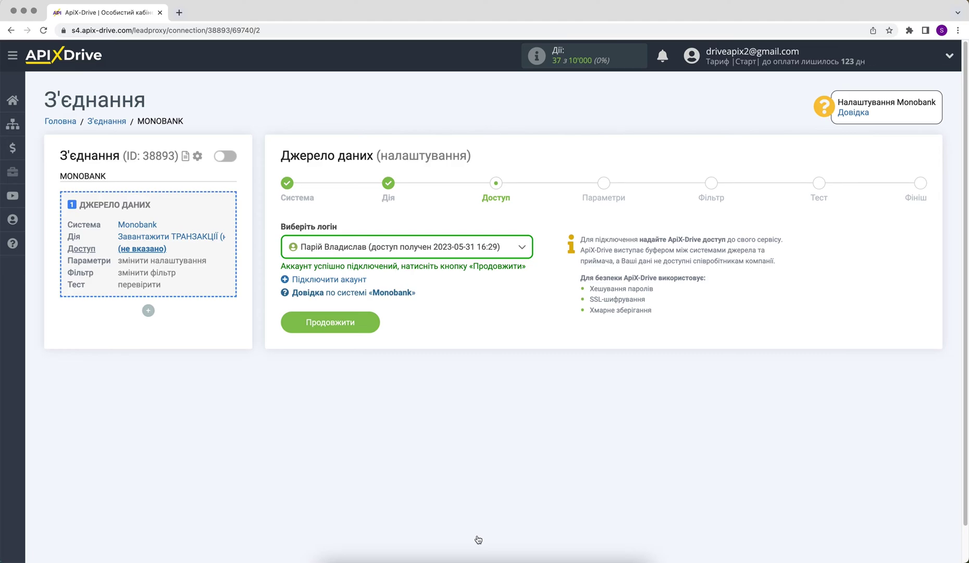
left_click(457, 249)
left_click(460, 323)
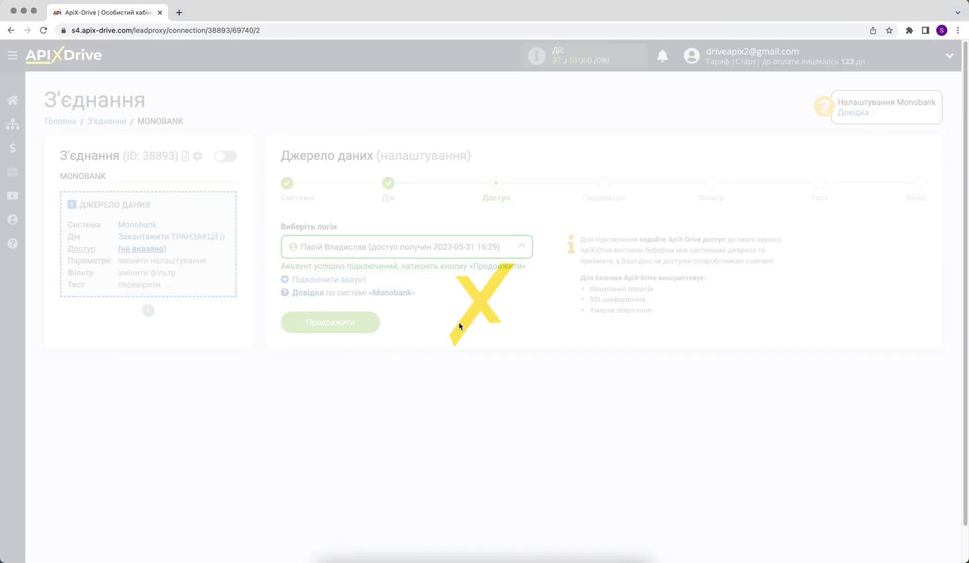
left_click(292, 327)
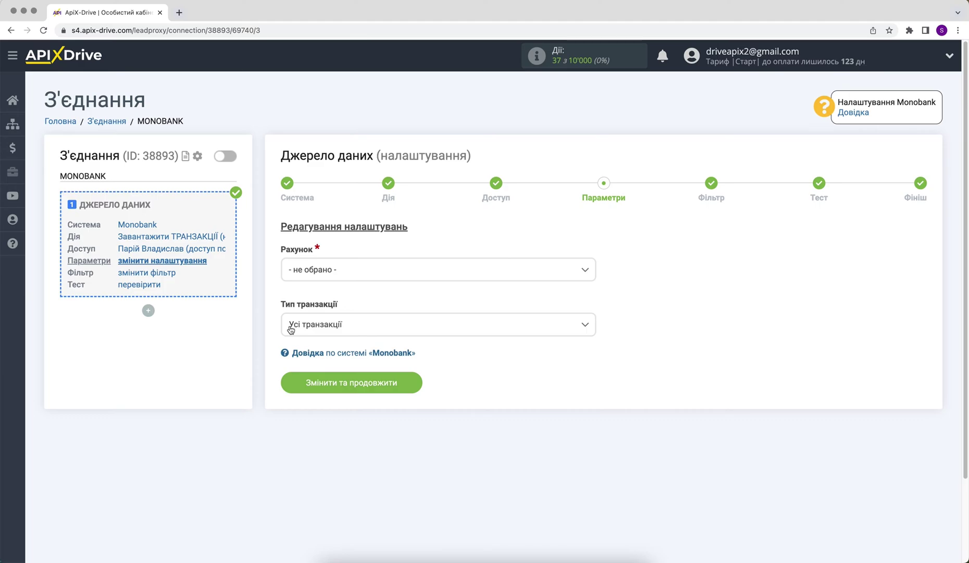
Step: Set the source account to the "Чорна (UAH)" card and the transaction type to "Усі транзакції", and save the settings
left_click(322, 274)
left_click(328, 333)
left_click(303, 330)
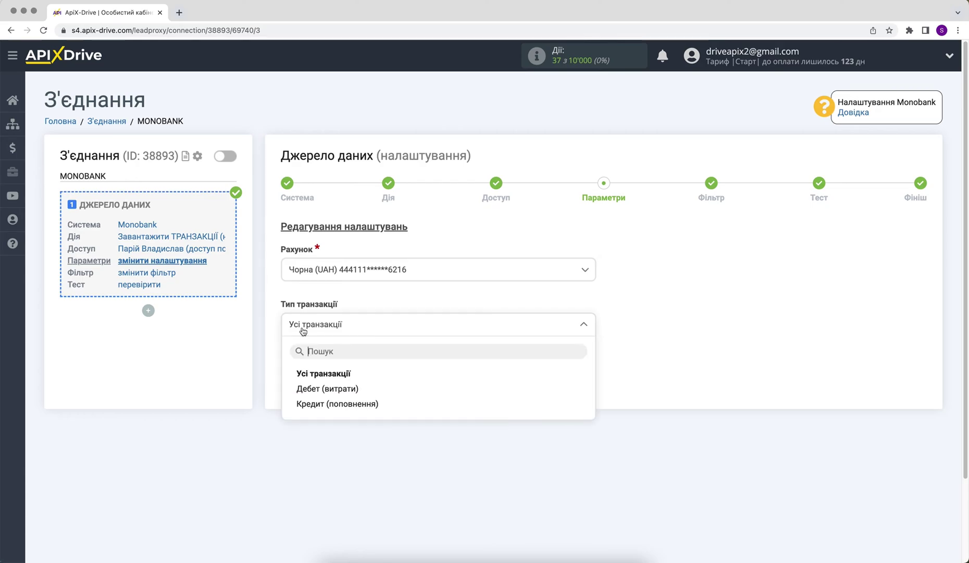
left_click(313, 374)
left_click(293, 383)
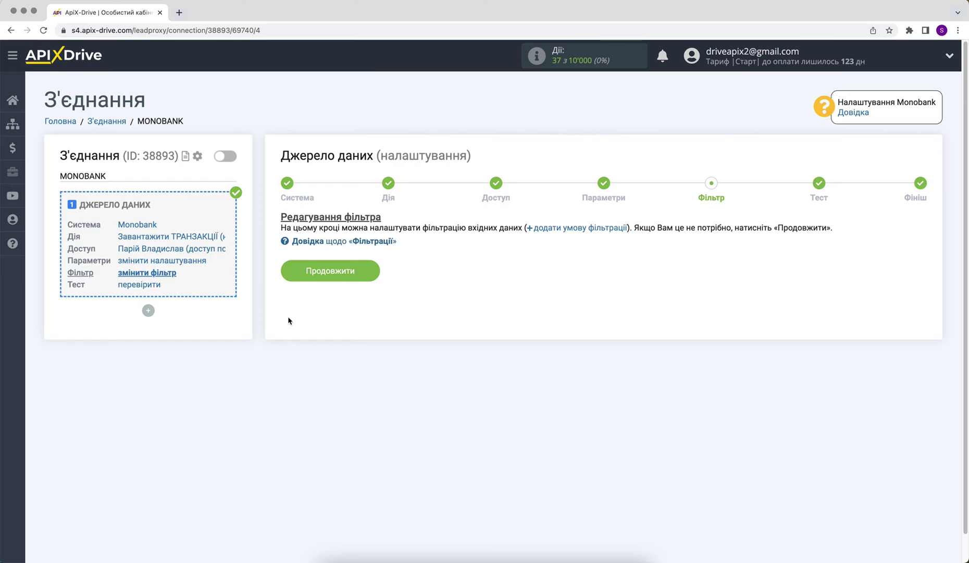
Step: Finish the data source setup without a filter and start configuring the data receiver
left_click(290, 276)
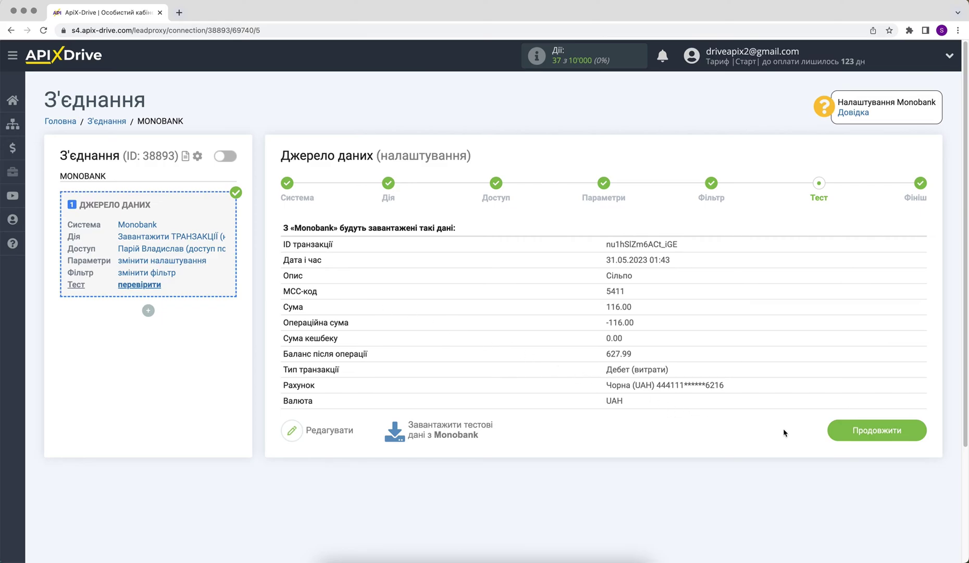
left_click(849, 429)
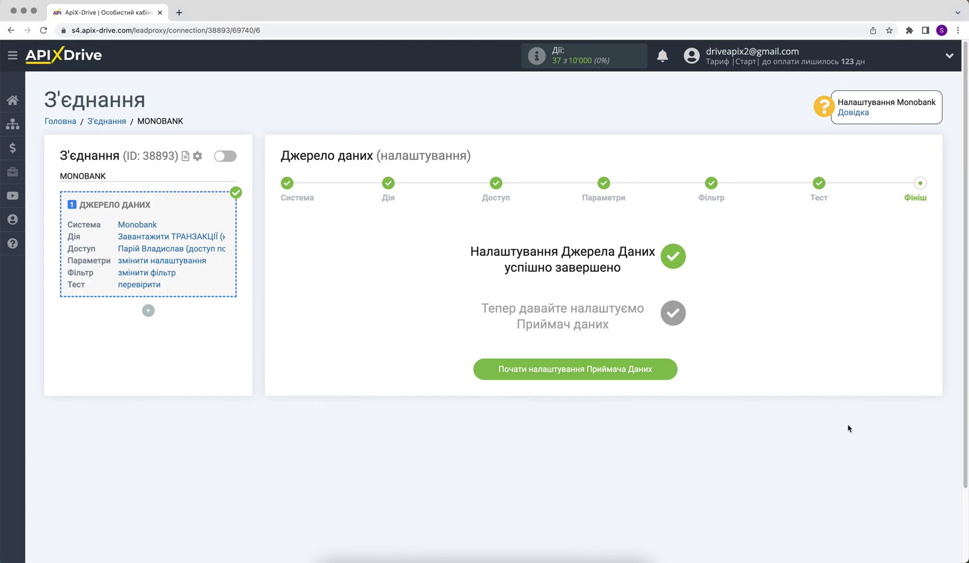
left_click(561, 371)
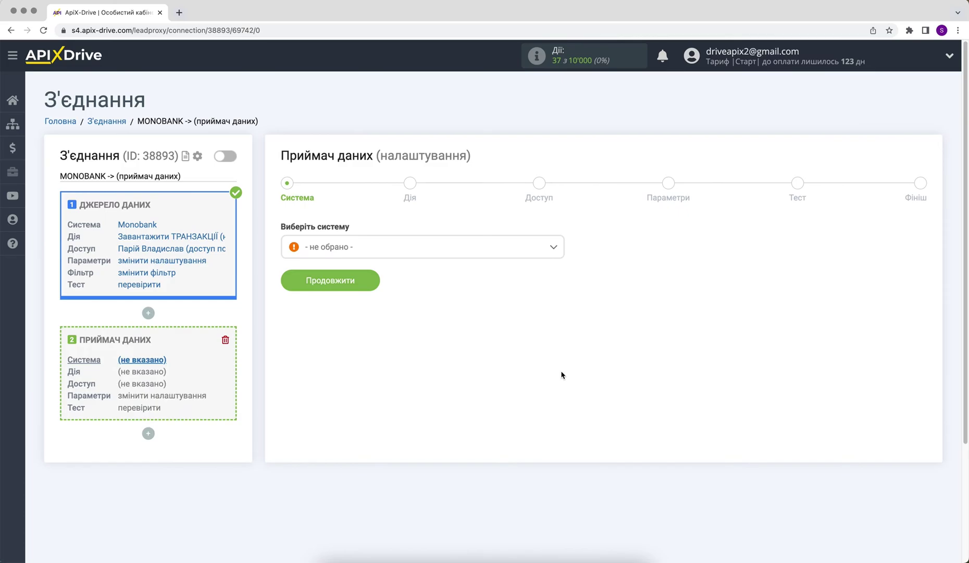
Step: Choose "Телеграм" as the data receiver system and continue to its action stage
left_click(516, 250)
left_click_drag(562, 264, 561, 424)
left_click(344, 409)
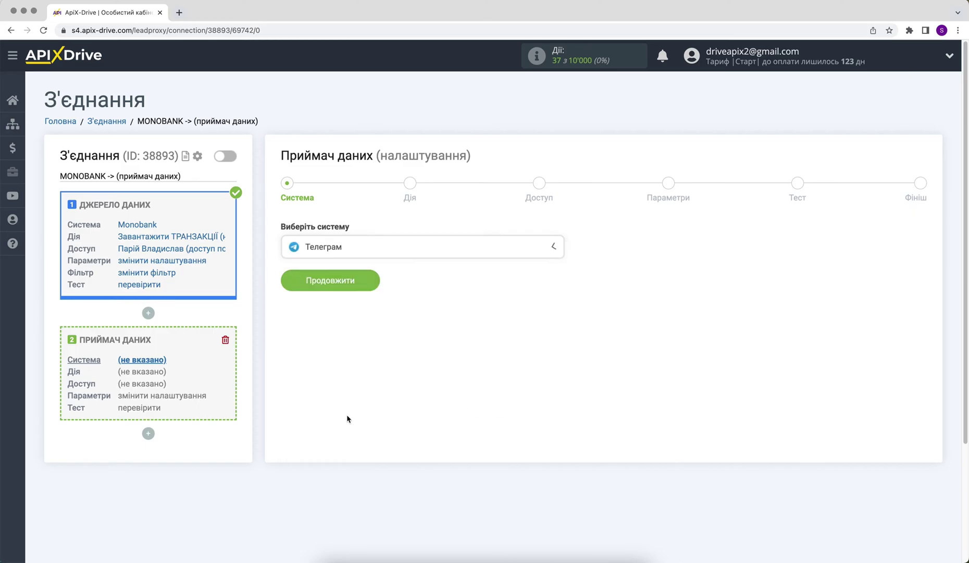
left_click(300, 284)
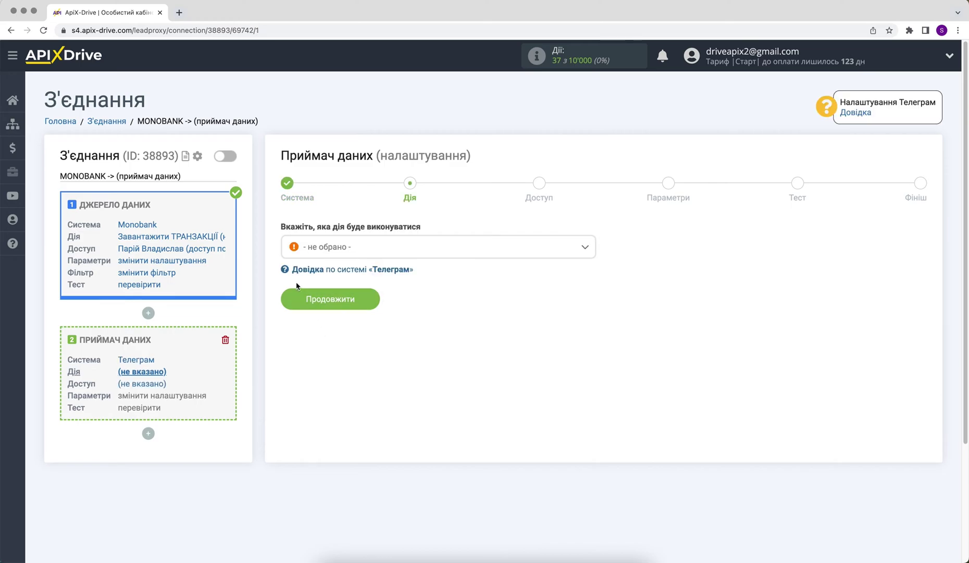
Step: Set the data receiver action to "Відправити ПОВІДОМЛЕННЯ" and continue to the access stage
left_click(316, 255)
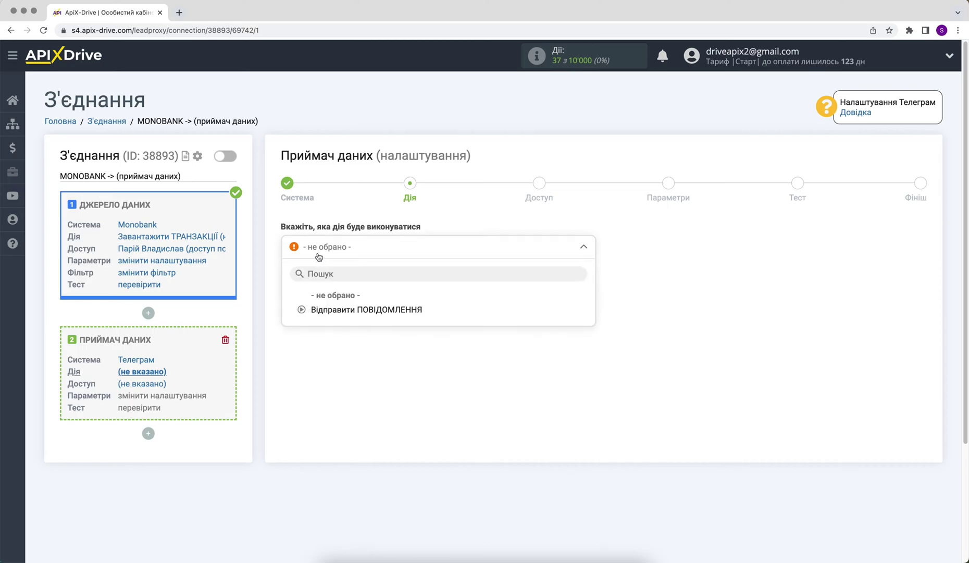
left_click(329, 309)
left_click(329, 308)
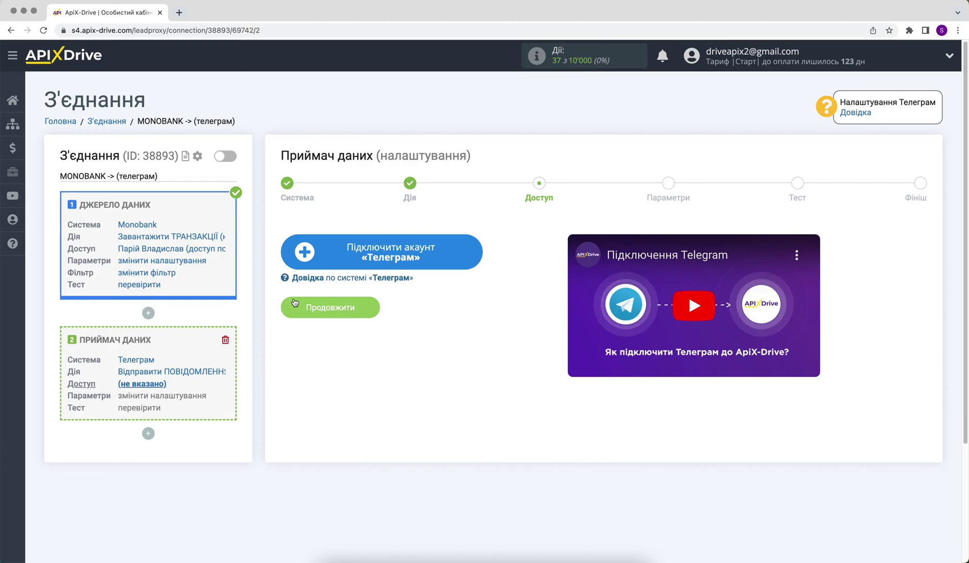
left_click(300, 250)
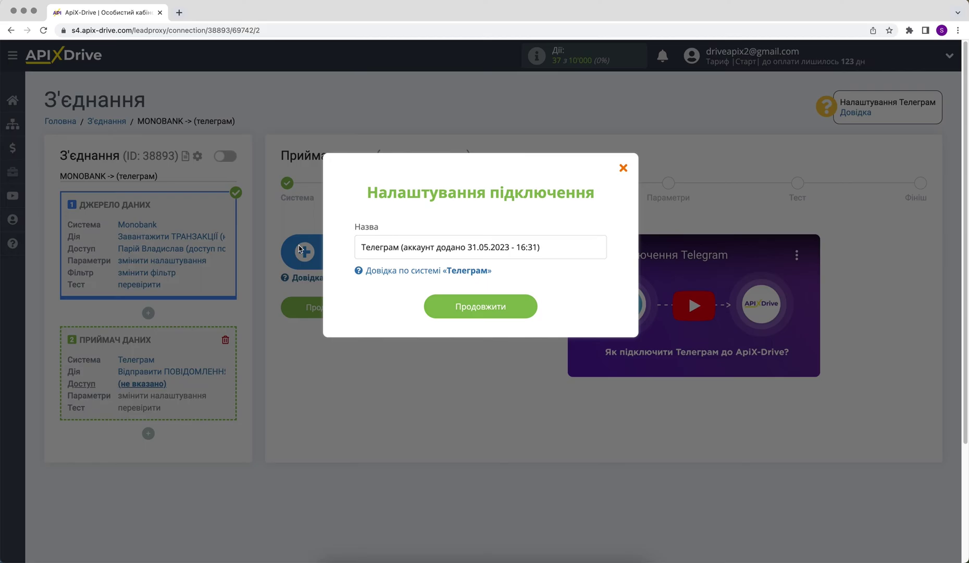
left_click(445, 308)
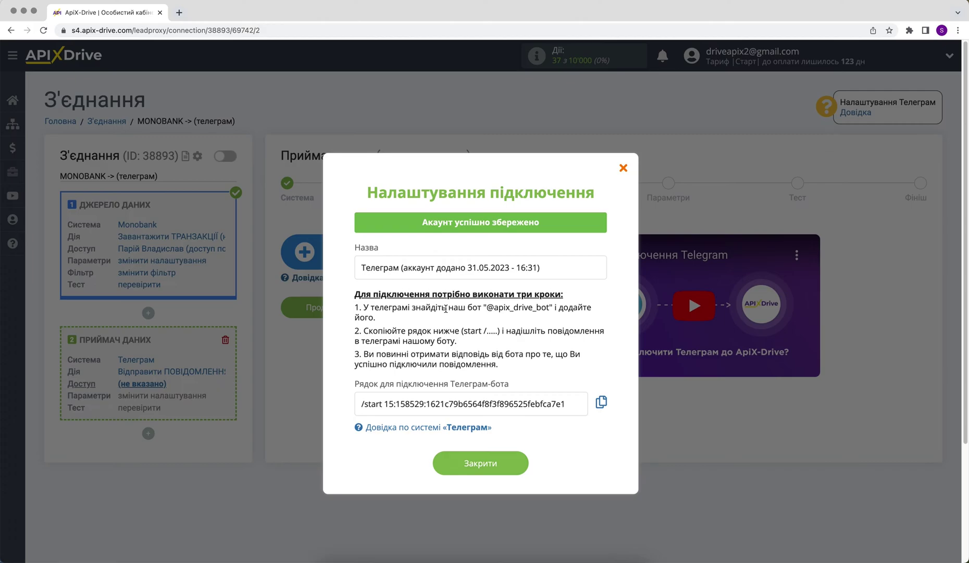
left_click_drag(487, 308, 551, 309)
right_click(522, 309)
left_click(537, 332)
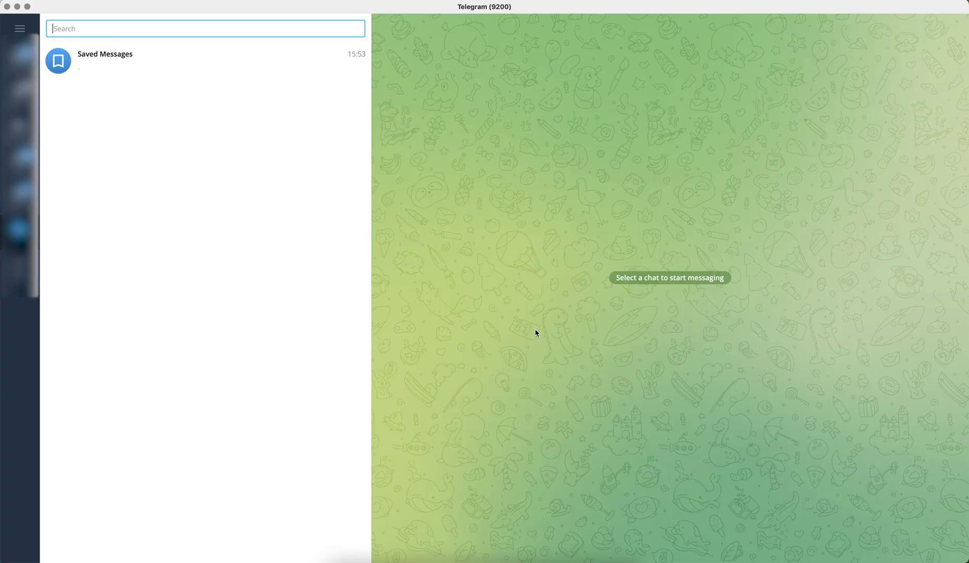
right_click(210, 34)
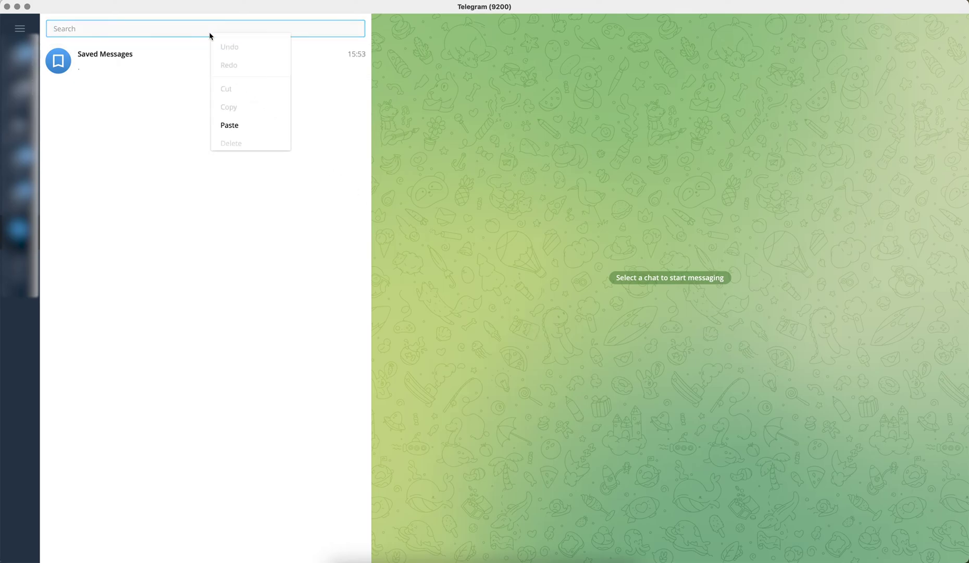
left_click(230, 125)
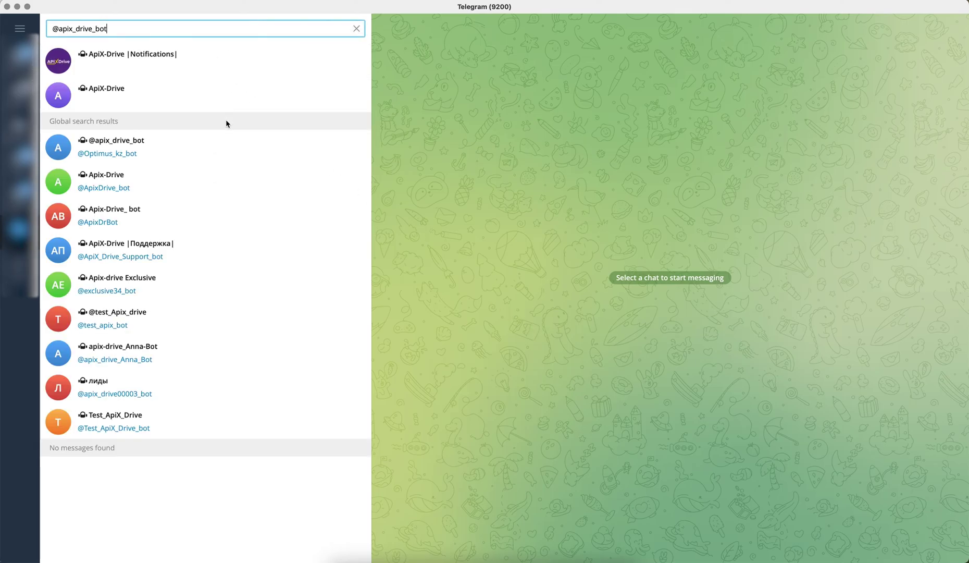
left_click(156, 65)
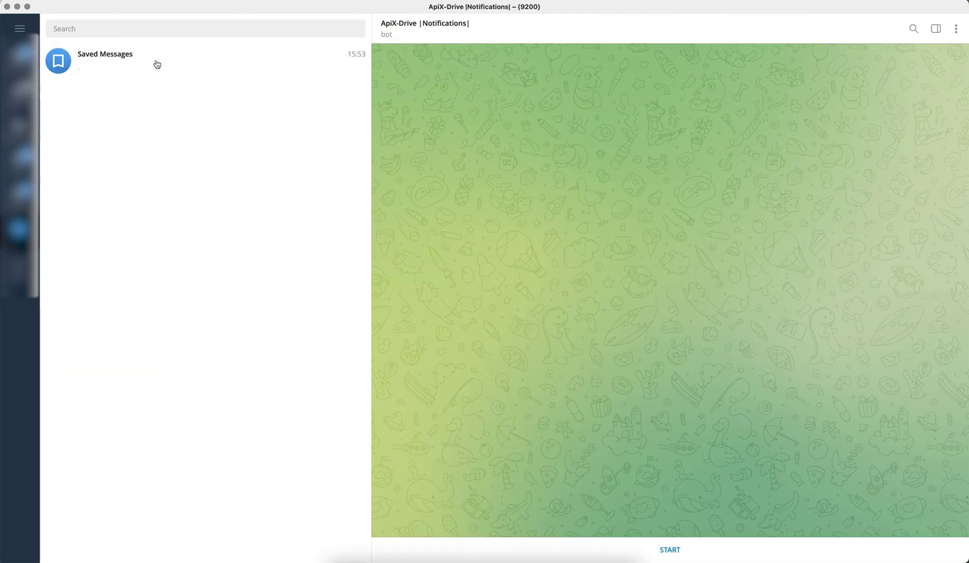
left_click(627, 548)
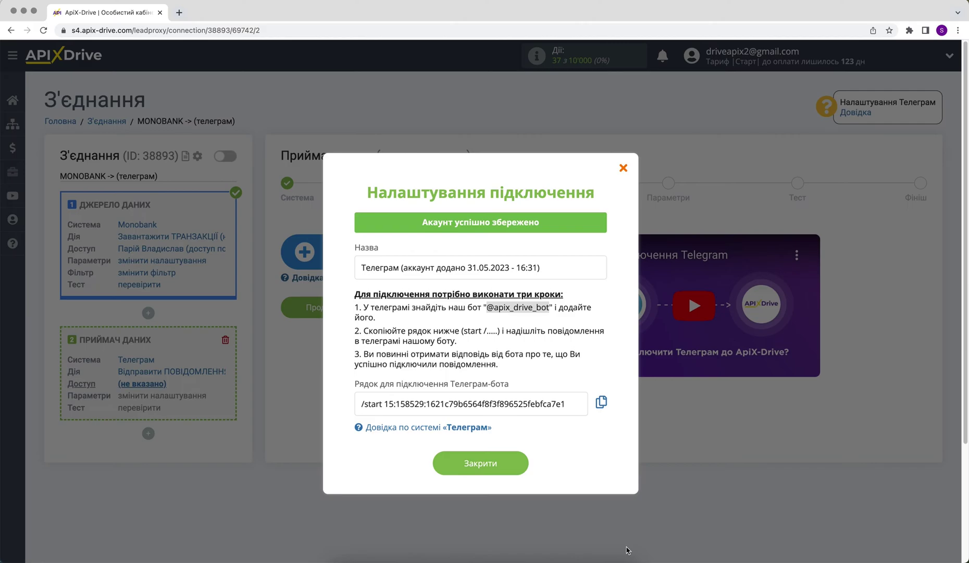
Step: Copy the bot connection string from ApiX-Drive and send it as a message to the bot in Telegram
left_click_drag(362, 405, 564, 405)
right_click(549, 403)
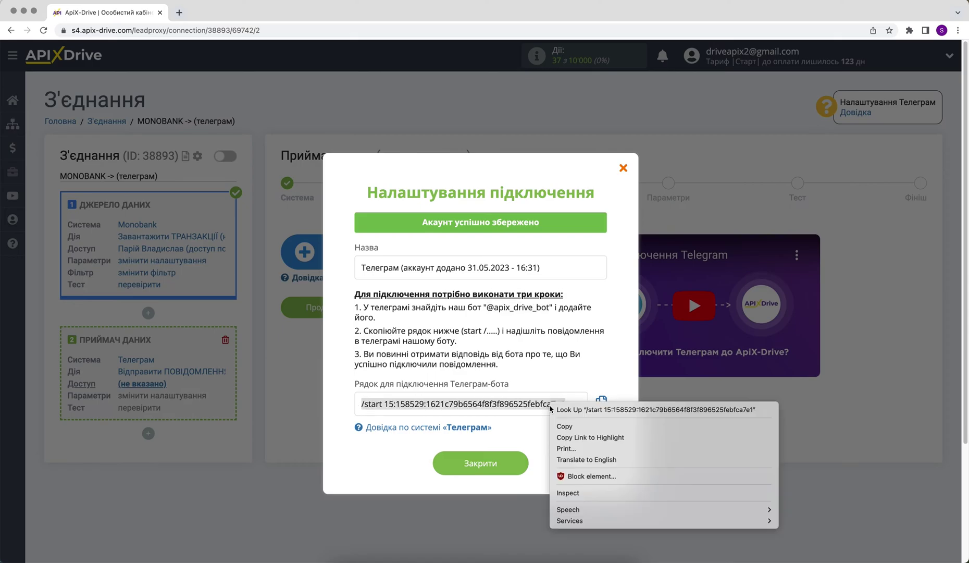
left_click(567, 427)
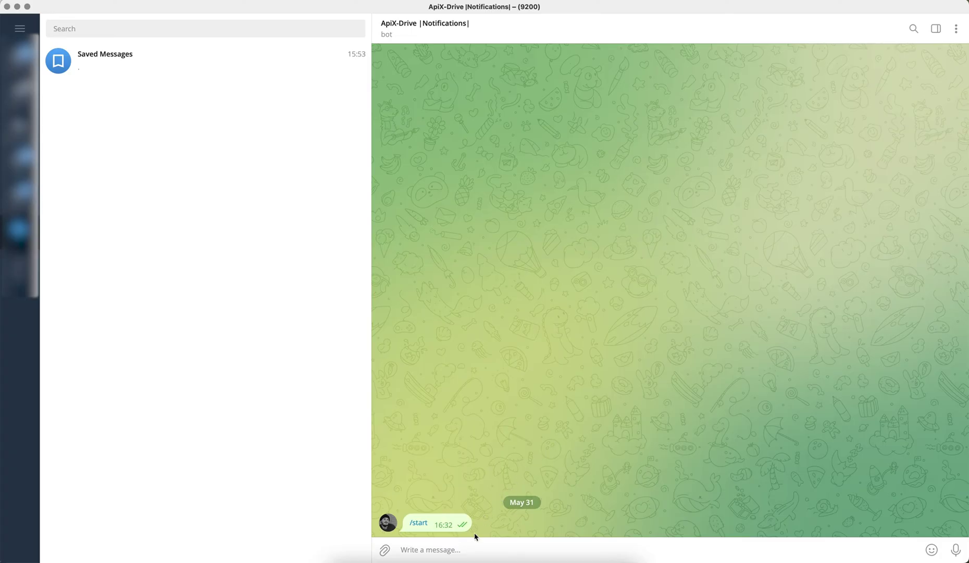
right_click(470, 550)
left_click(489, 471)
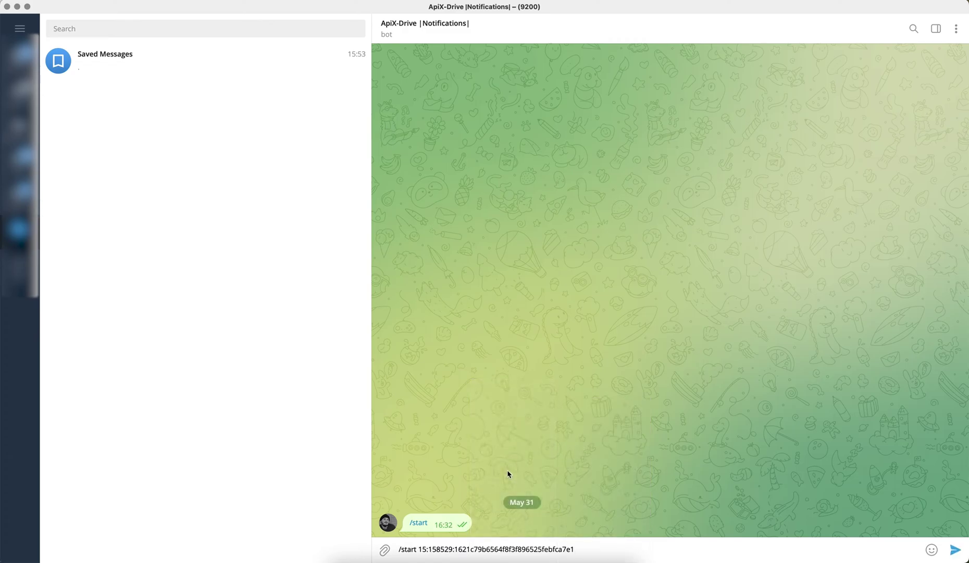
left_click(954, 546)
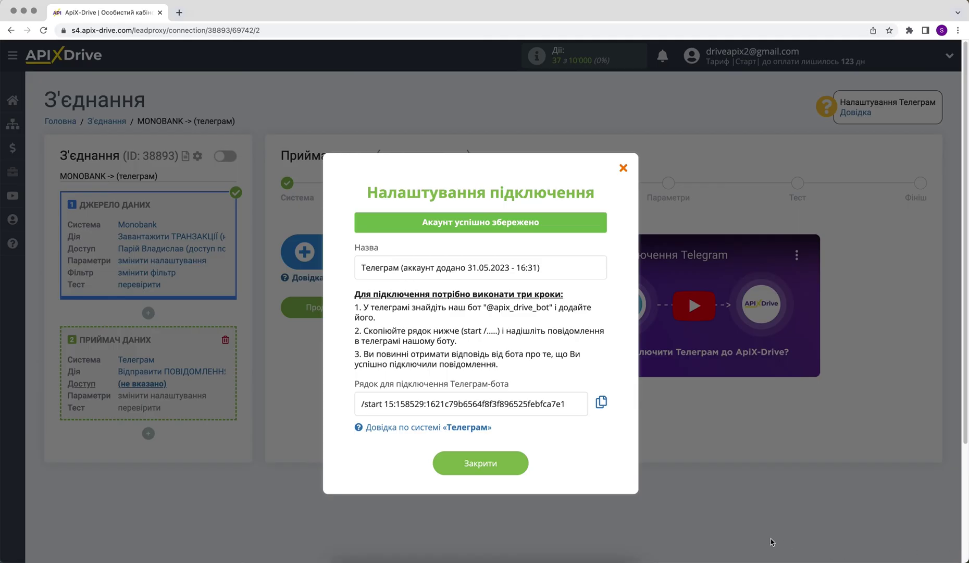
Step: Close the connection settings, select the added "Телеграм" account as the receiver login and continue to the parameters
left_click(517, 466)
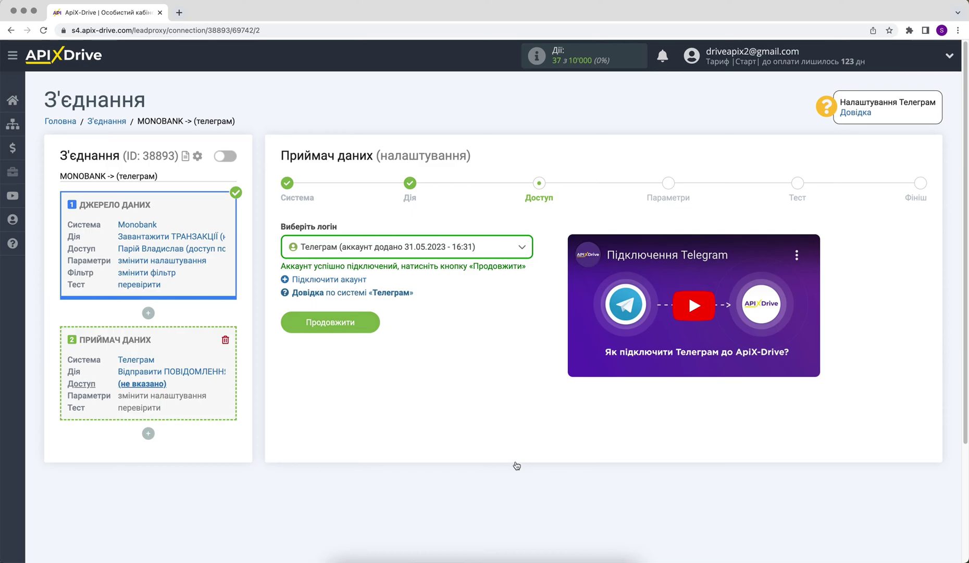
left_click(465, 247)
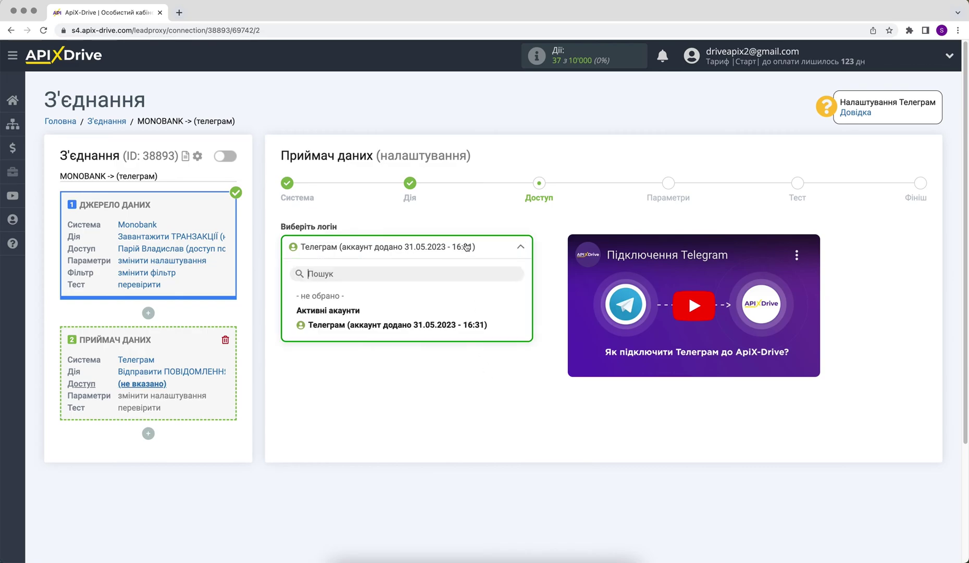
left_click(453, 319)
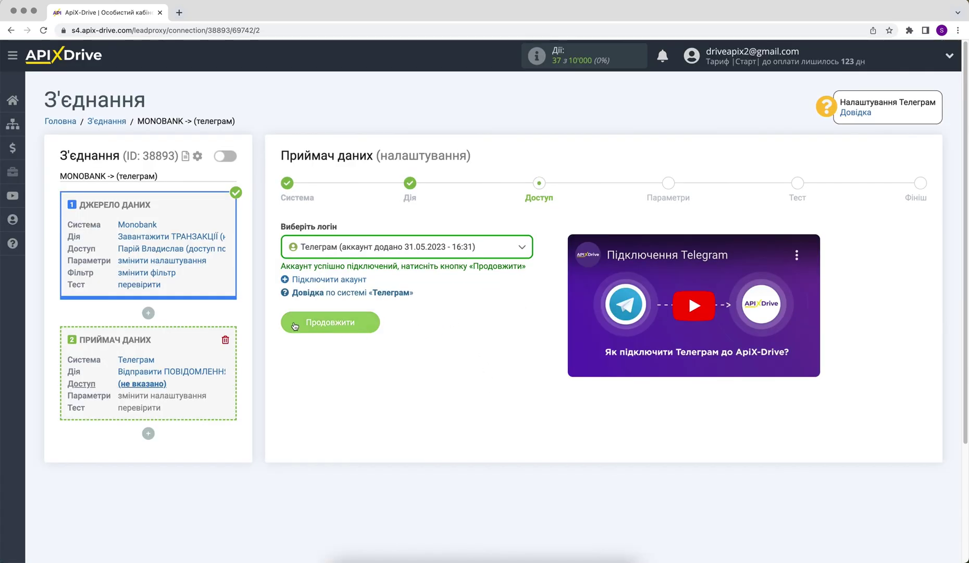
left_click(294, 325)
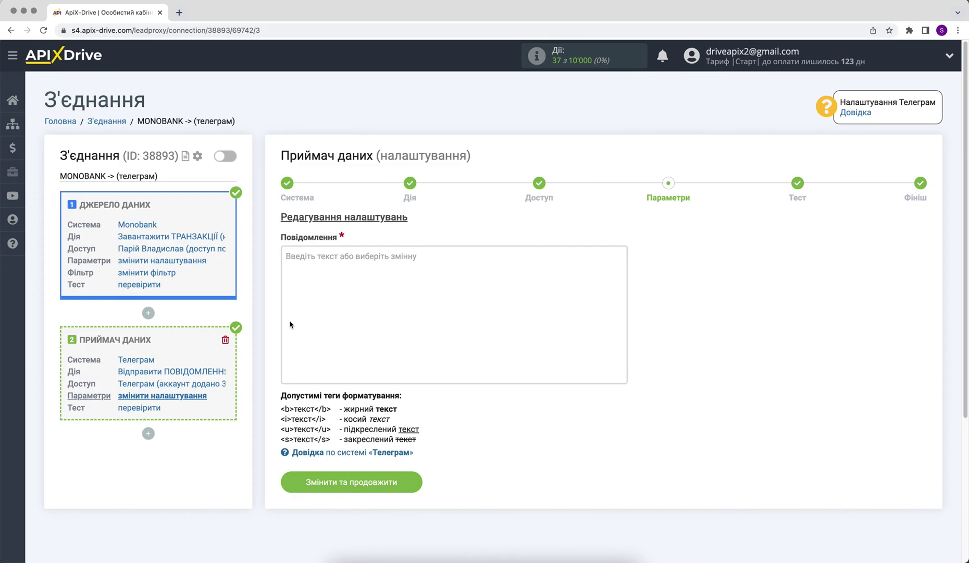
Step: Insert the Monobank "Дата і час" variable in the message and put the label "Дата/Час" before it
left_click(318, 255)
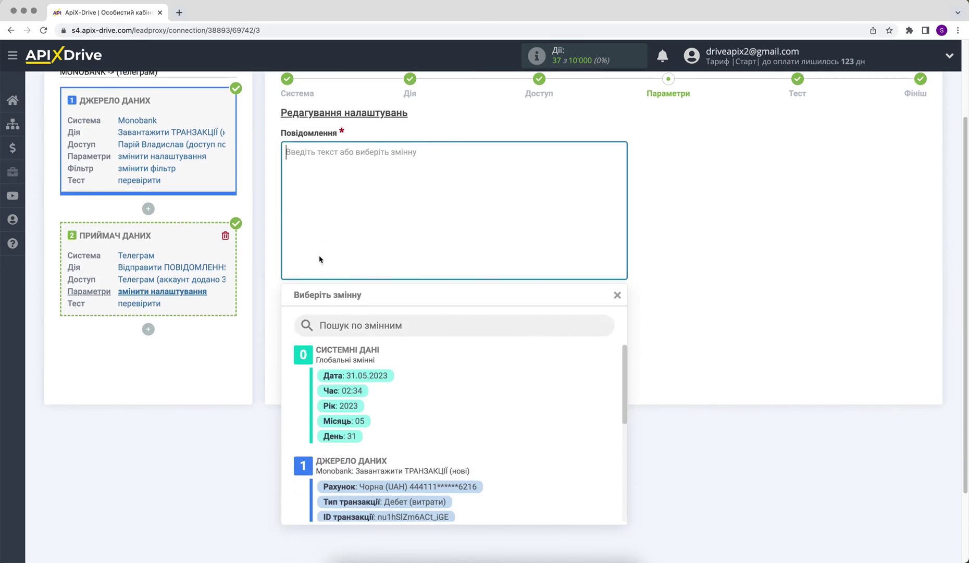
scroll(621, 341, "down", 5)
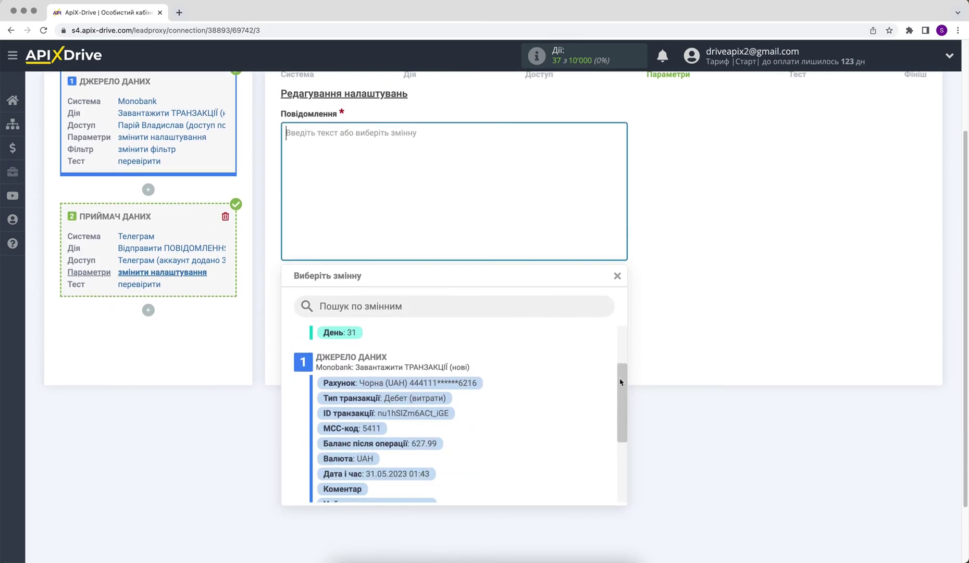
left_click(389, 420)
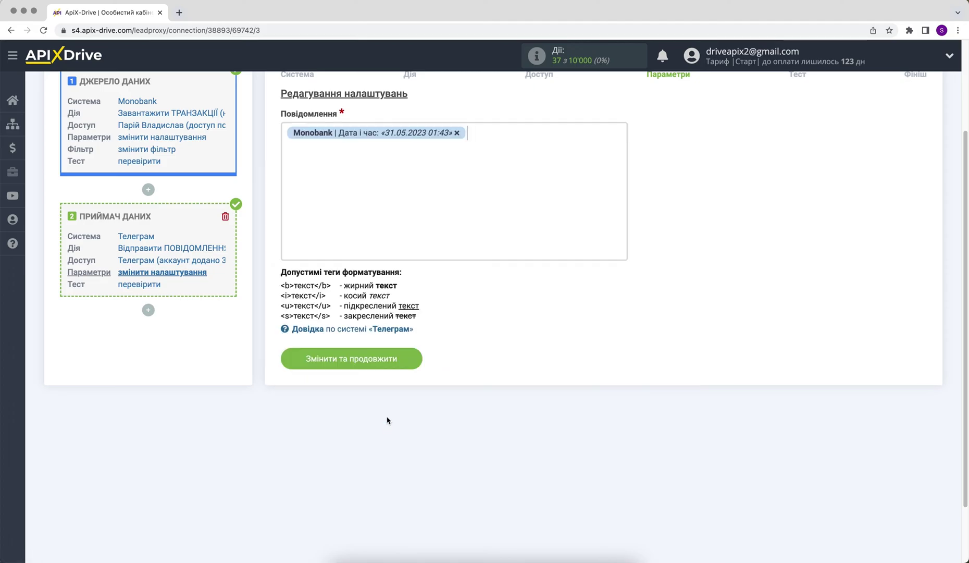
left_click(286, 132)
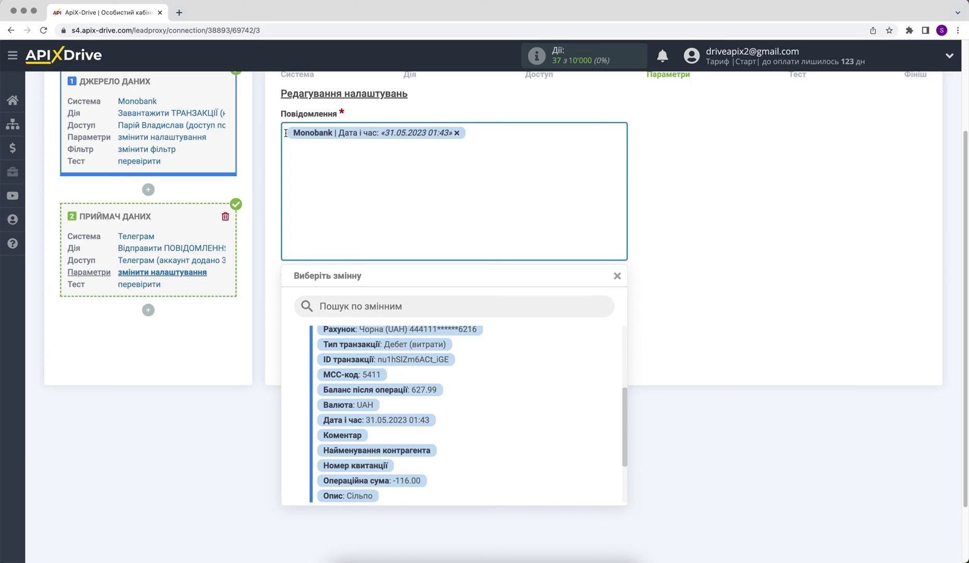
type("Дата/Ч")
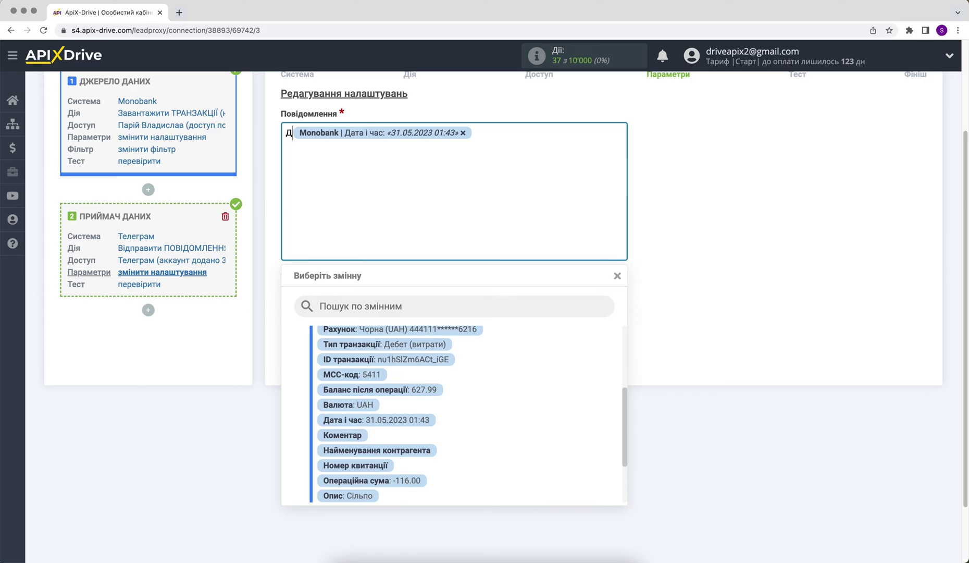
type("ас")
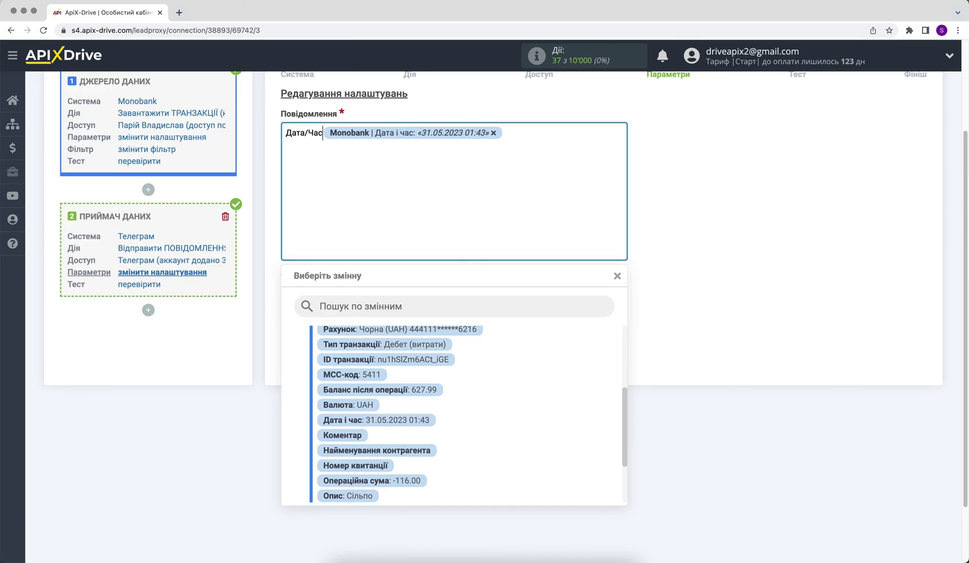
Step: Add a second message line labelled "Тип транзакції" followed by the Monobank "Тип транзакції" variable
left_click(510, 131)
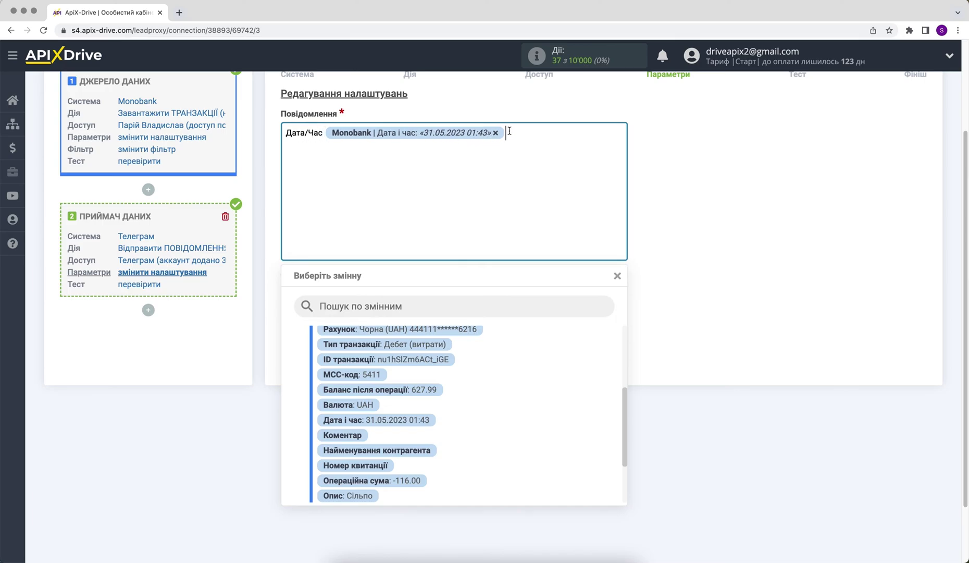
key("Return")
type("Тип т")
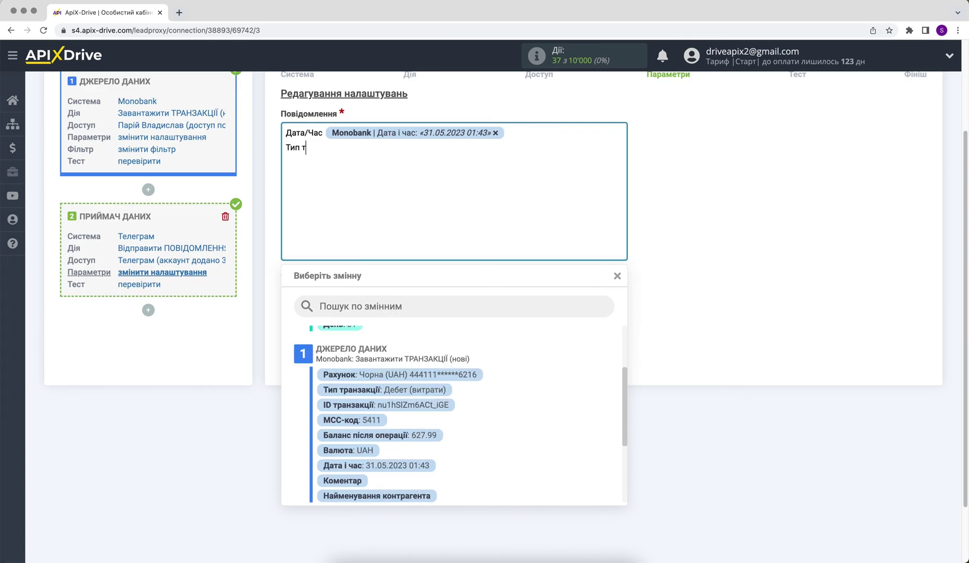
type("ранзакції")
left_click(384, 389)
Step: Add a third message line labelled "Сума" followed by the Monobank "Сума" variable
key("Return")
type("Сума")
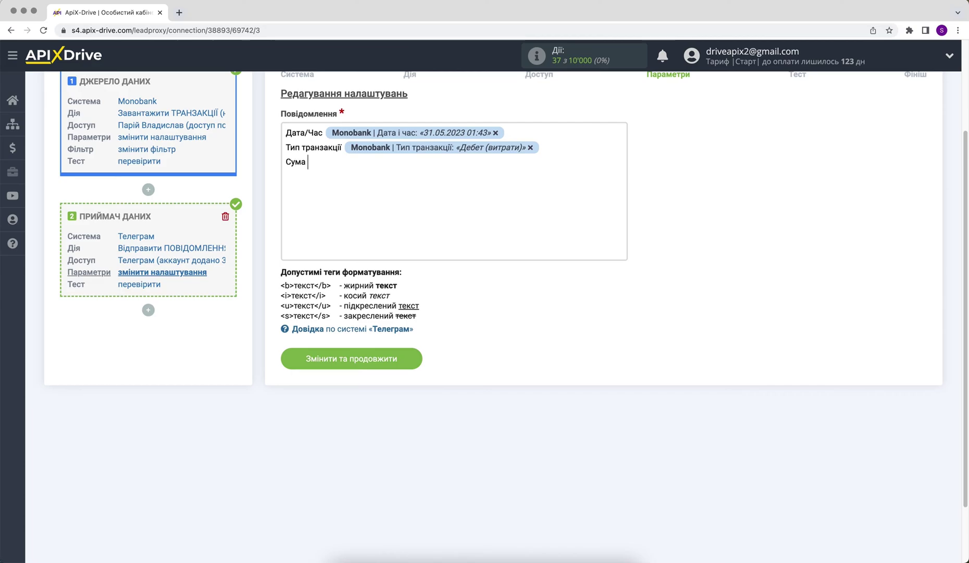
left_click(377, 160)
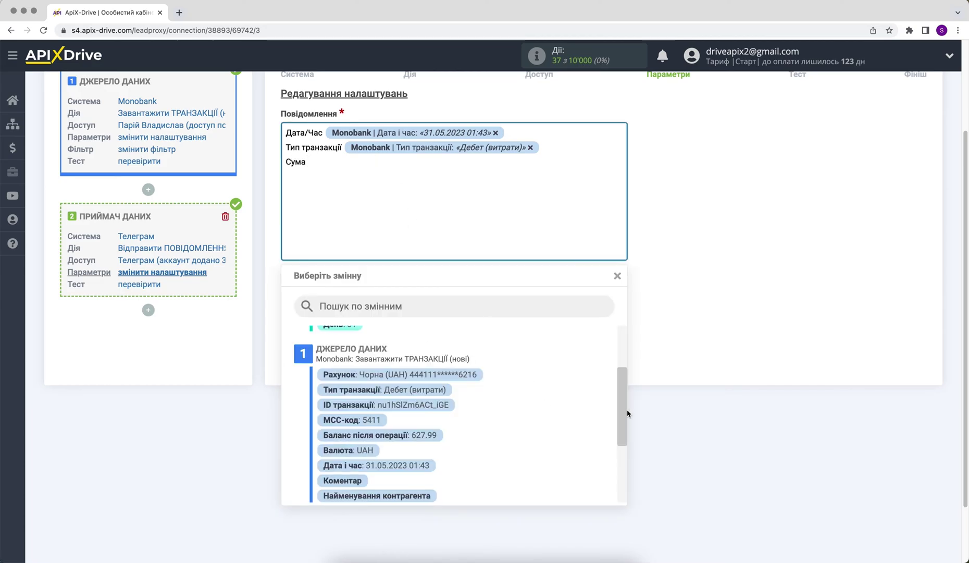
left_click_drag(623, 404, 621, 451)
left_click(359, 464)
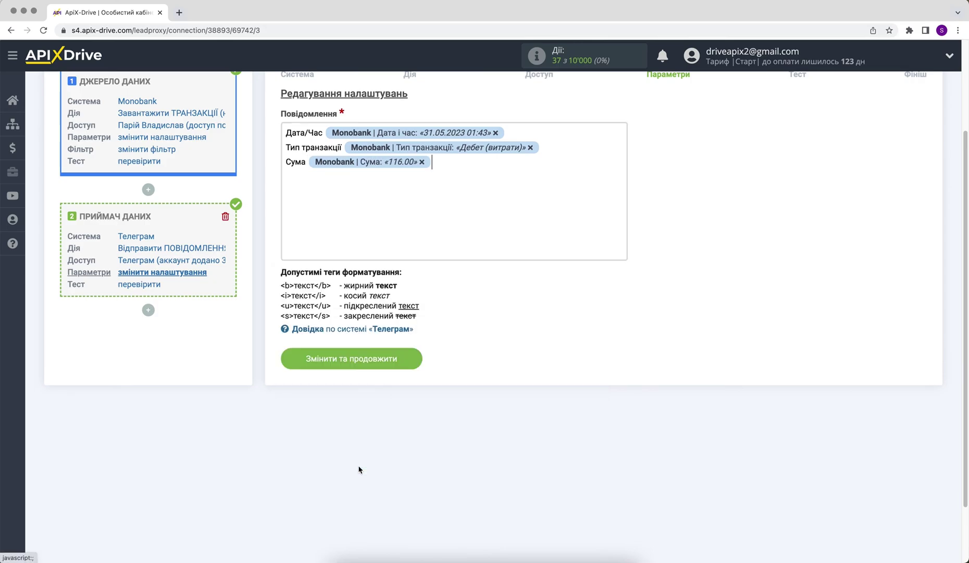
Step: Add a fourth message line labelled "Рахунок" followed by the Monobank "Рахунок" variable
type("Рахунок")
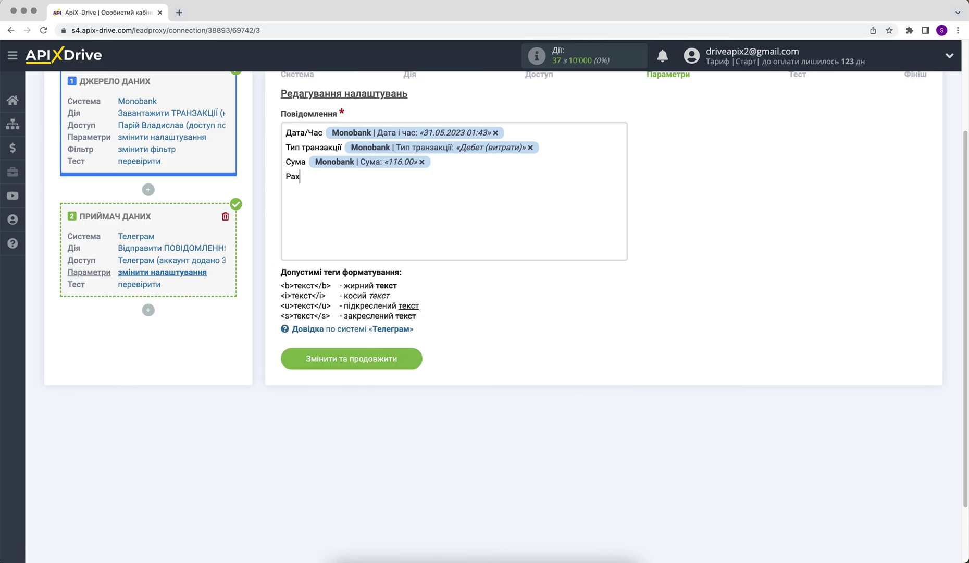
left_click(356, 181)
left_click_drag(621, 453, 610, 411)
left_click(476, 365)
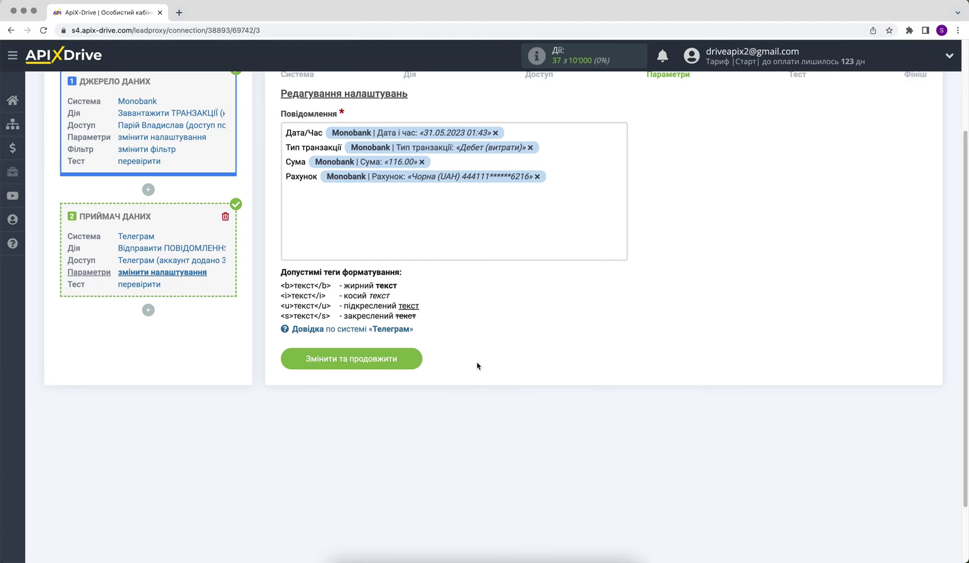
Step: Save the message template, send the test data to Telegram and switch to Telegram to check the bot chat
left_click(311, 364)
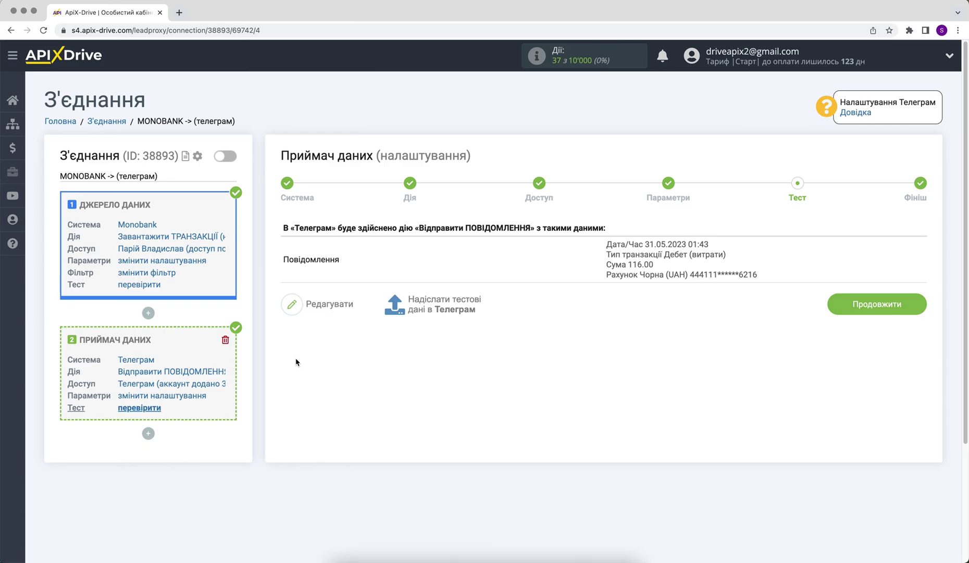
left_click(443, 304)
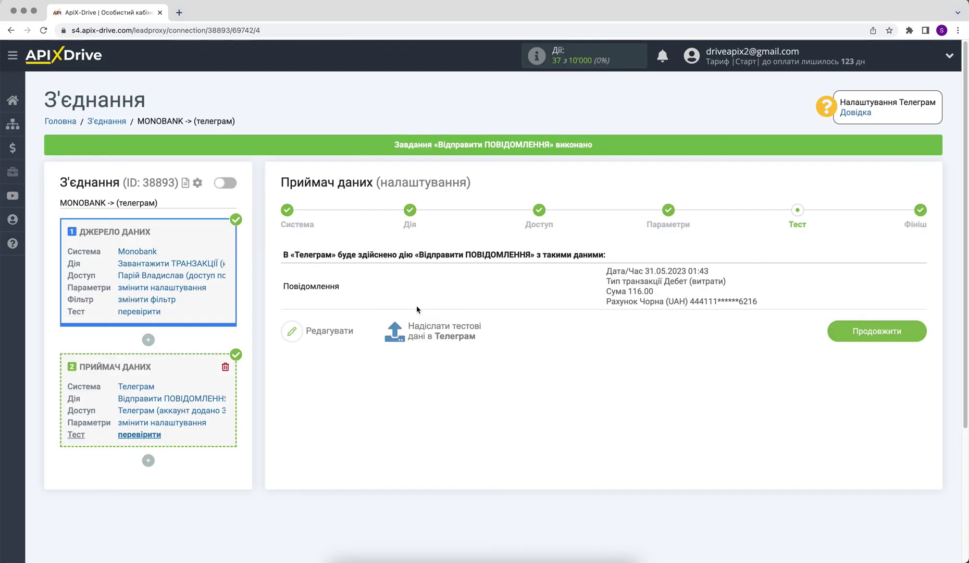
key("super+Tab")
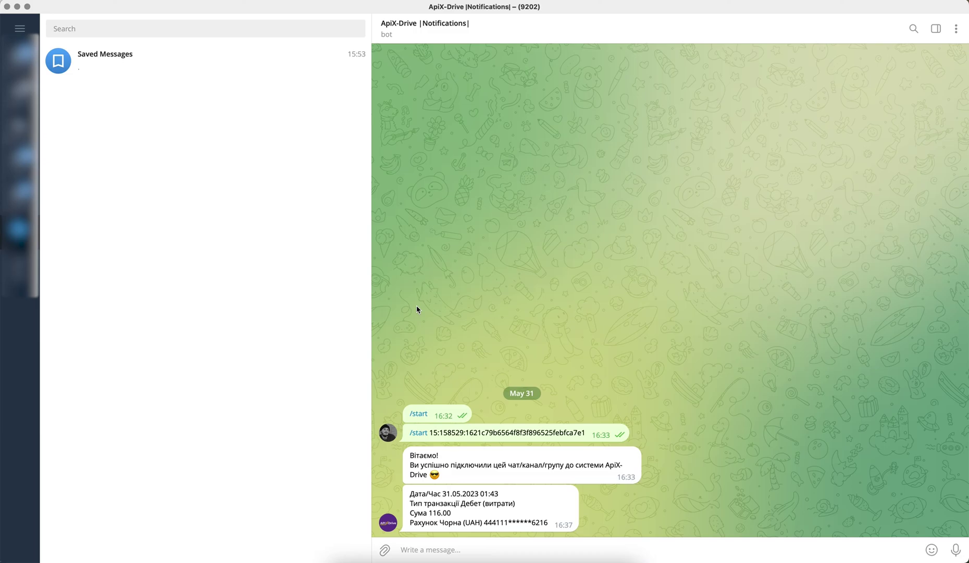
Step: Return to ApiX-Drive, finish the data receiver setup and enable automatic updates for the connection
key("super+Tab")
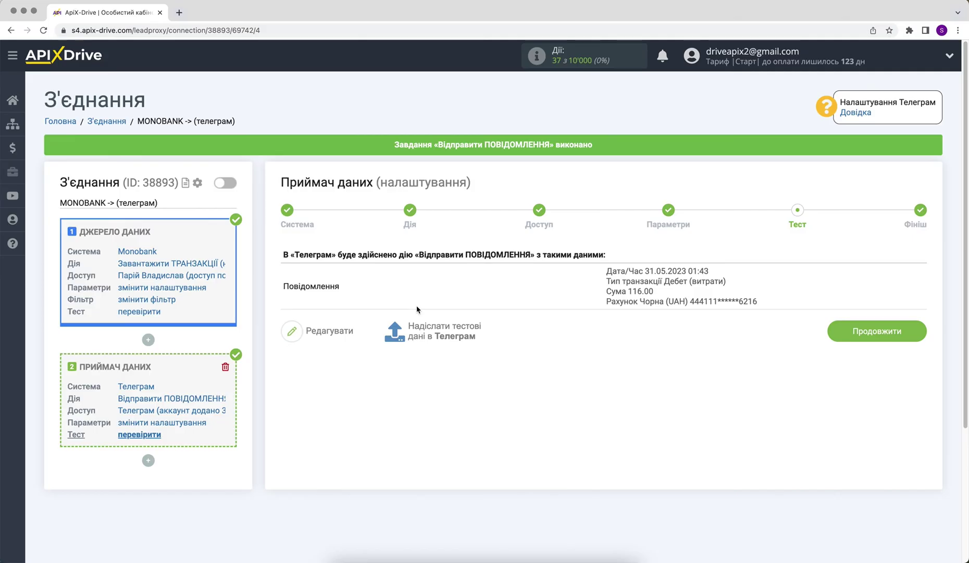
left_click(836, 330)
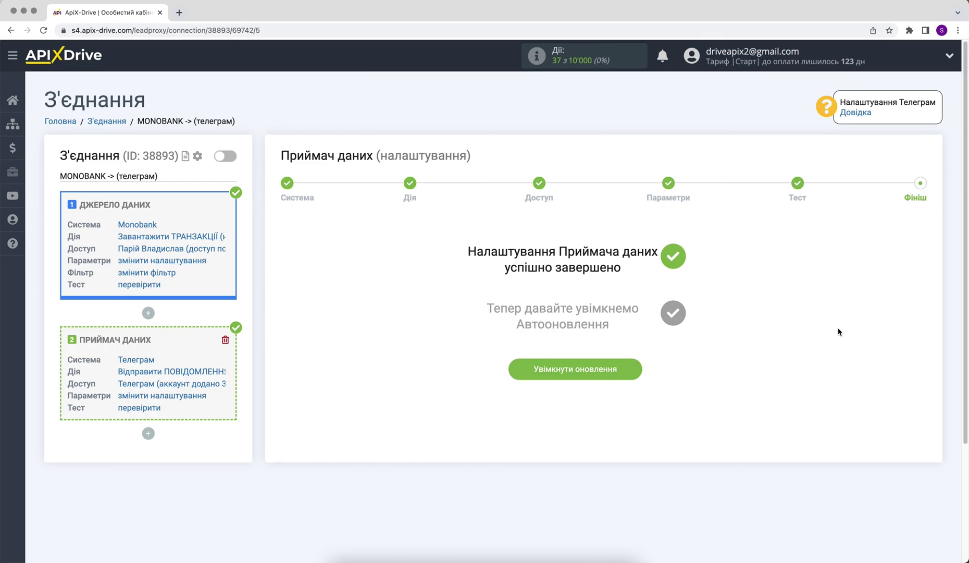
left_click(578, 368)
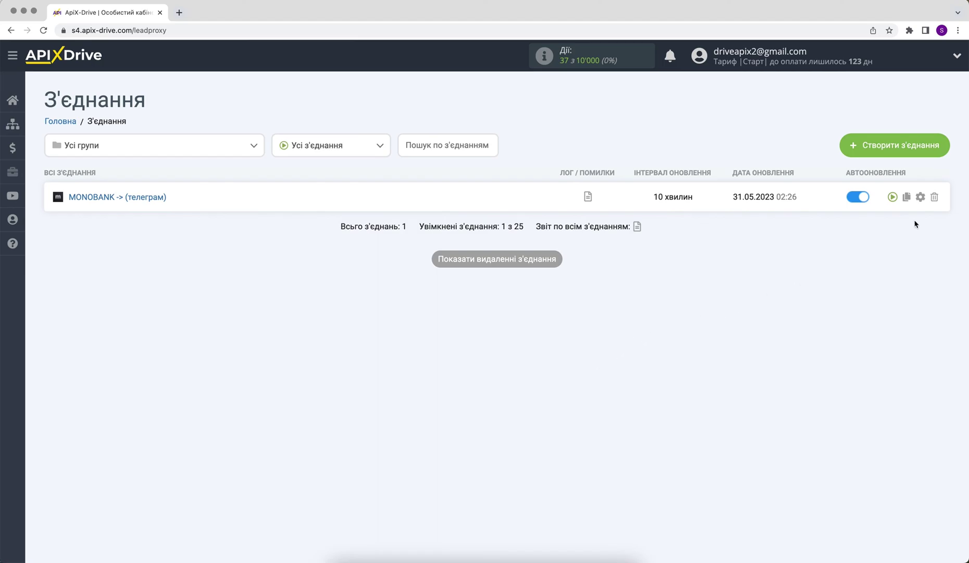
Step: Set the update interval of the "MONOBANK -> (телеграм)" connection to 5 minutes ("5 хвилин") and save its settings
left_click(919, 198)
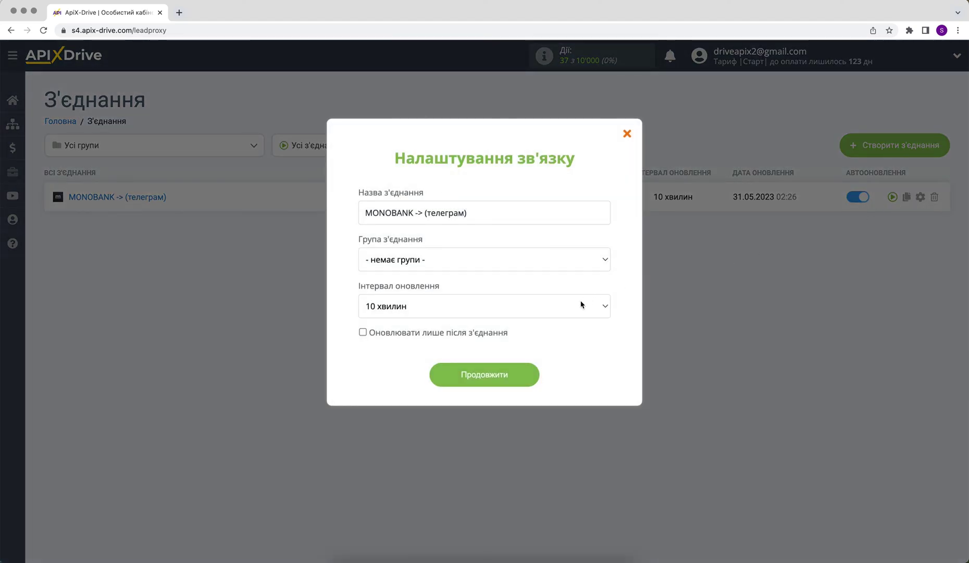
left_click(584, 305)
left_click(580, 296)
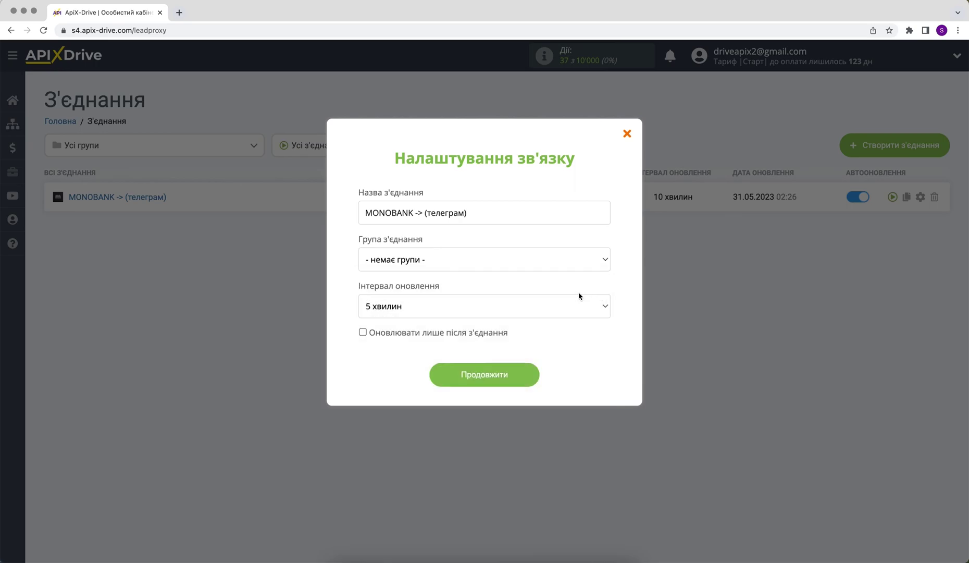
left_click(437, 371)
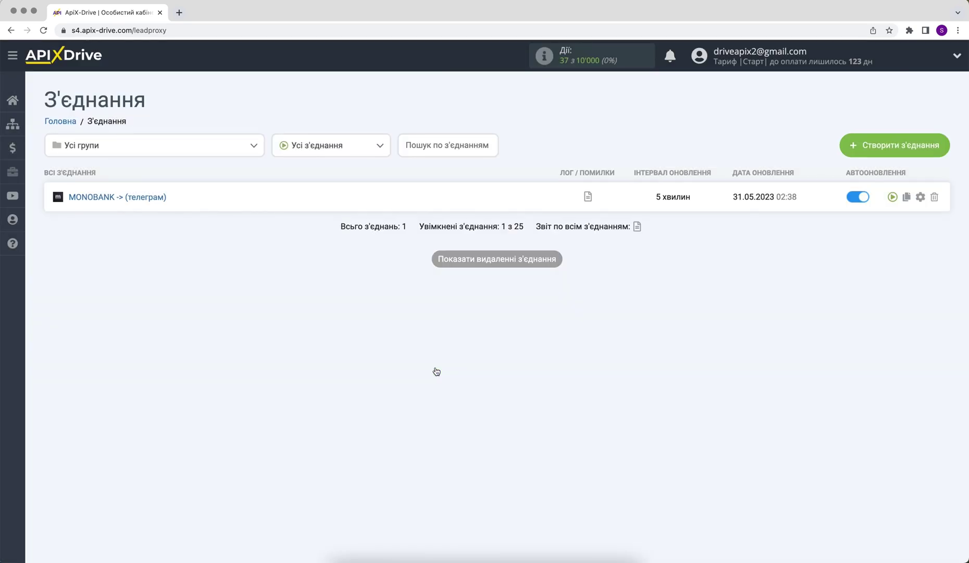